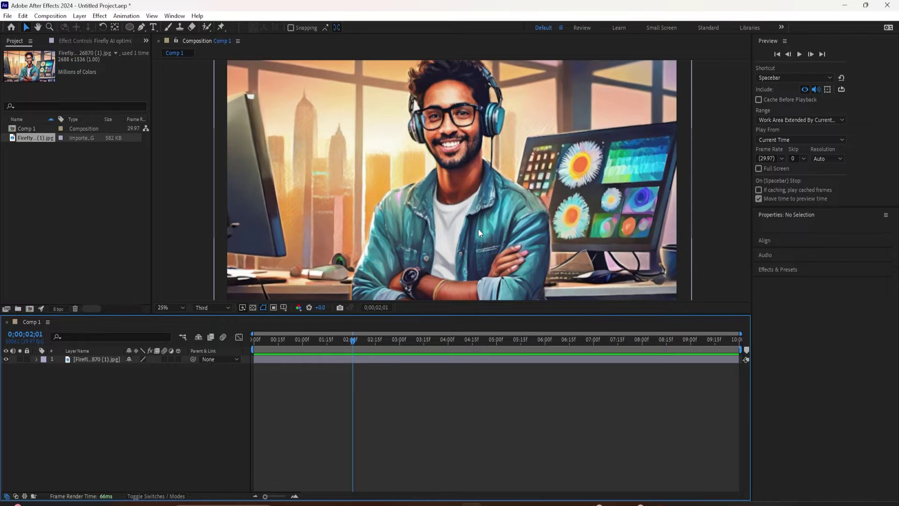
scroll(479, 228, down, 2)
scroll(479, 229, up, 3)
scroll(477, 228, down, 2)
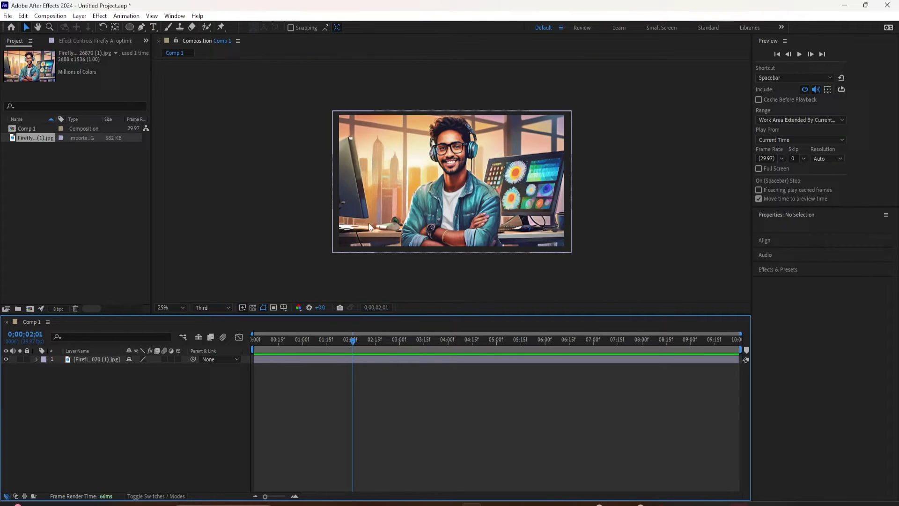
Fit Comp 1 to the viewer at 45% using Magnification, then reopen and dismiss the list
click(170, 308)
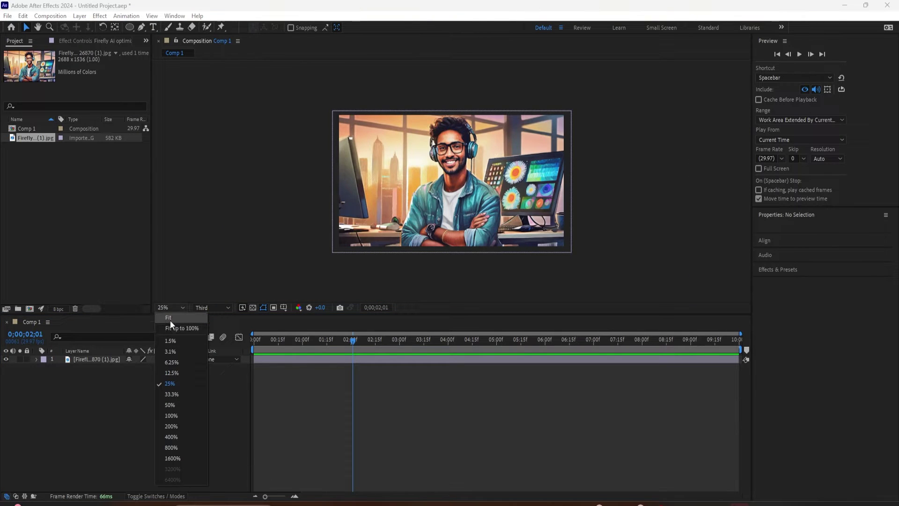
click(170, 318)
click(173, 309)
click(176, 328)
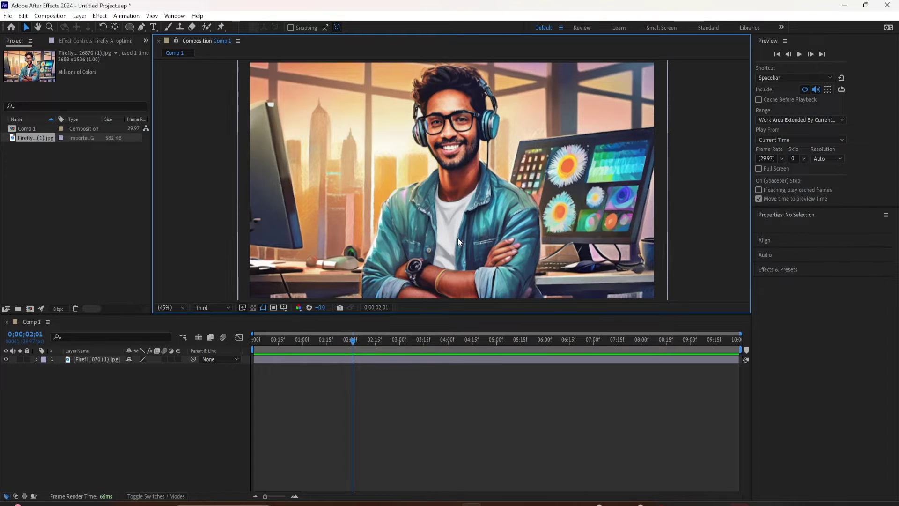
scroll(436, 251, down, 1)
scroll(469, 236, up, 1)
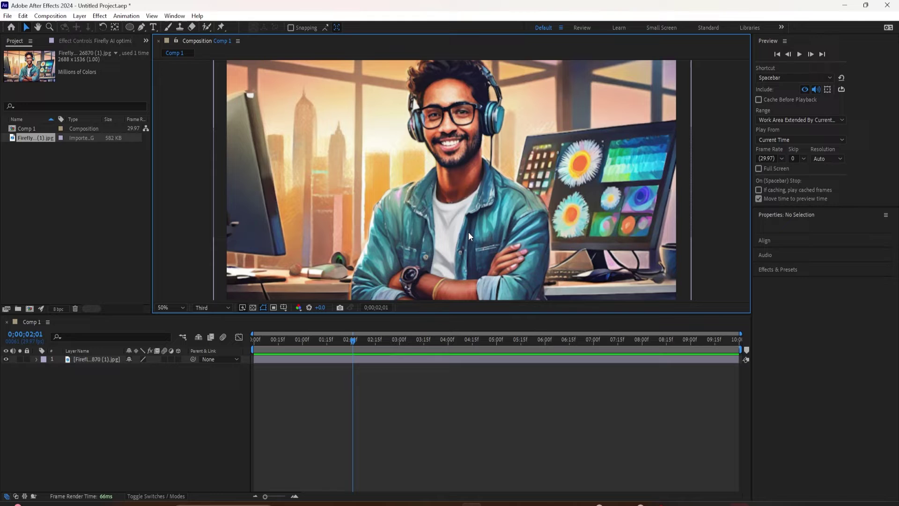
Select the Firefly image layer and move the playhead to 0;00;02;11
click(73, 361)
scroll(488, 202, down, 1)
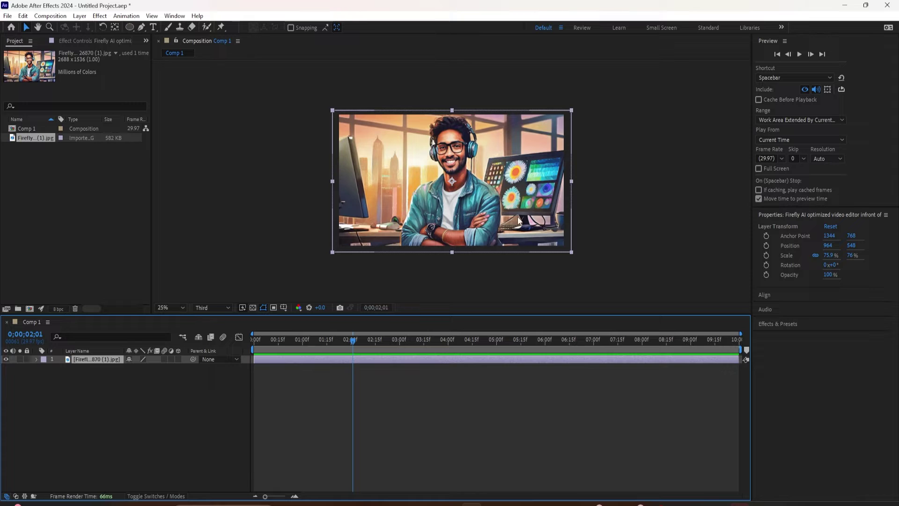
drag(350, 344, 368, 349)
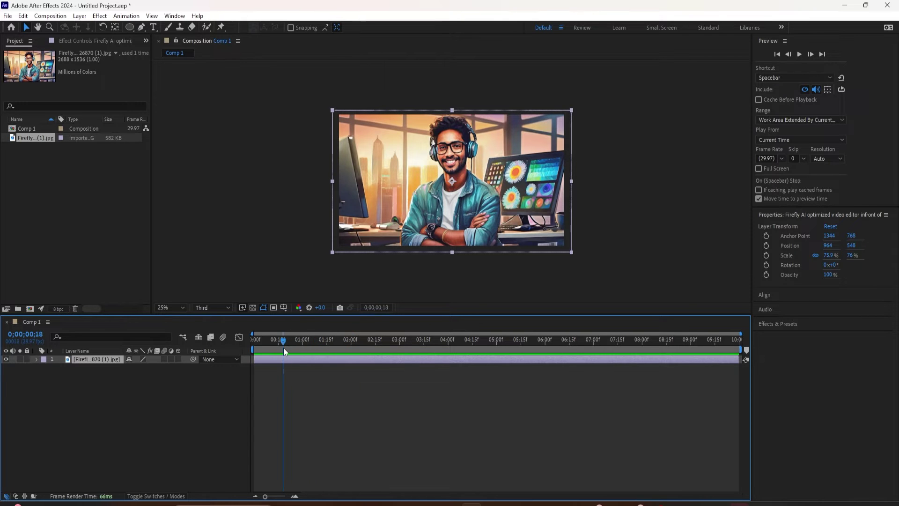
scroll(592, 219, up, 1)
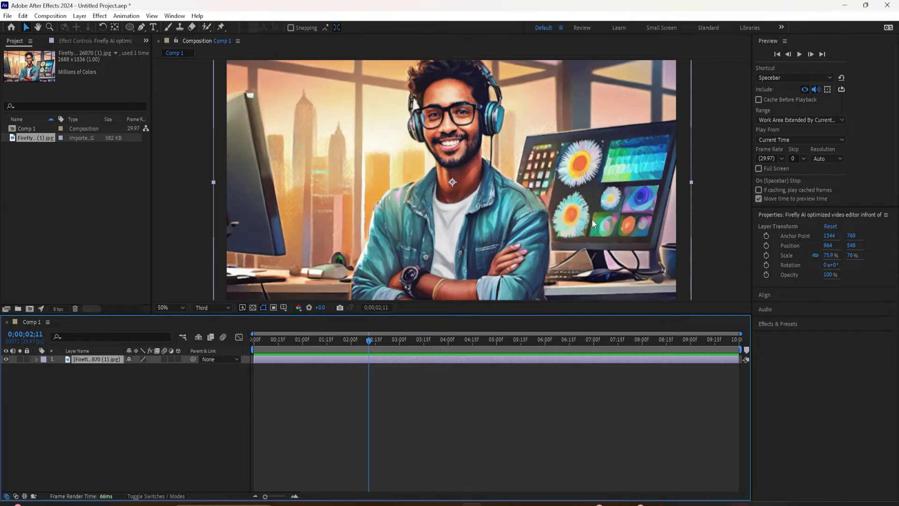
scroll(592, 220, up, 1)
scroll(592, 219, down, 1)
scroll(592, 219, down, 3)
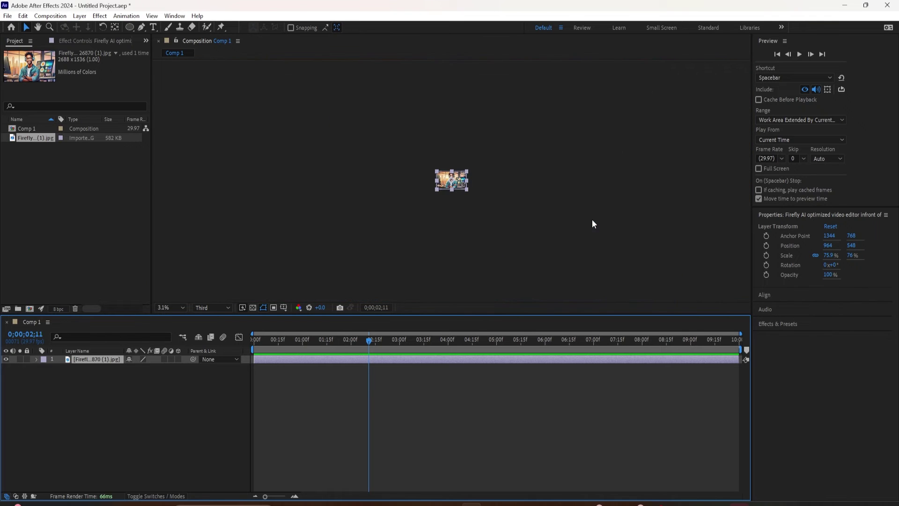
scroll(592, 219, down, 1)
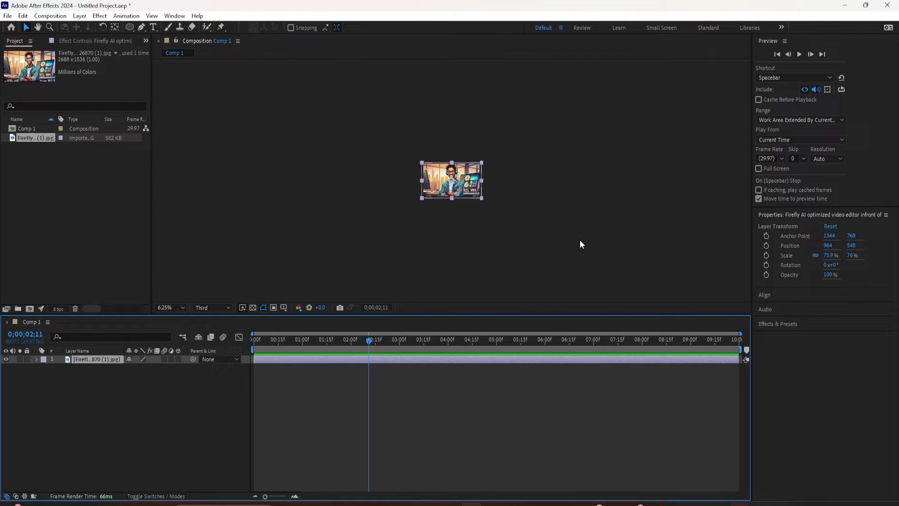
Fit the comp to the viewer twice with Shift+/, then deselect the image layer
key(shift+slash)
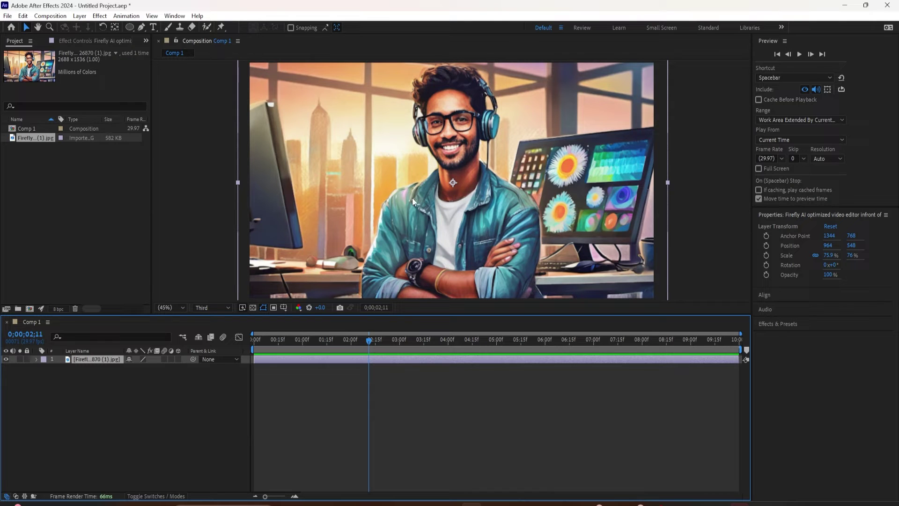
scroll(418, 203, down, 5)
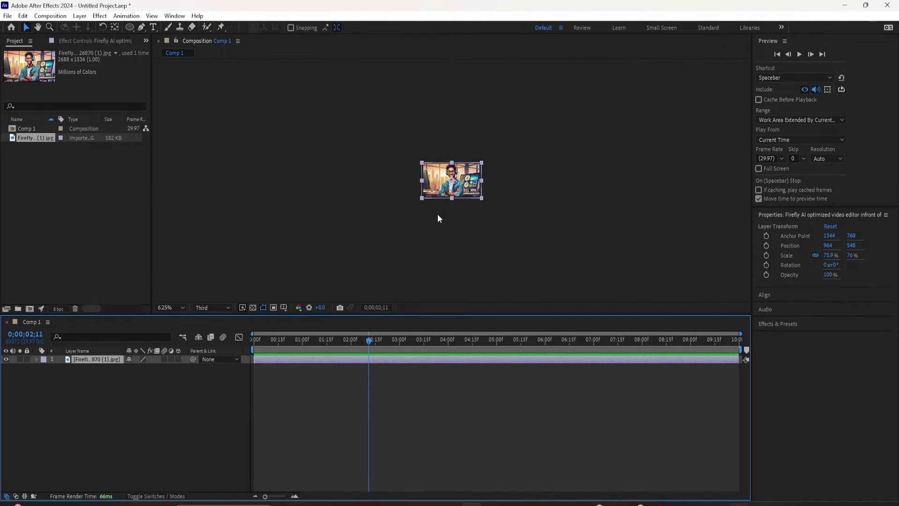
key(shift+slash)
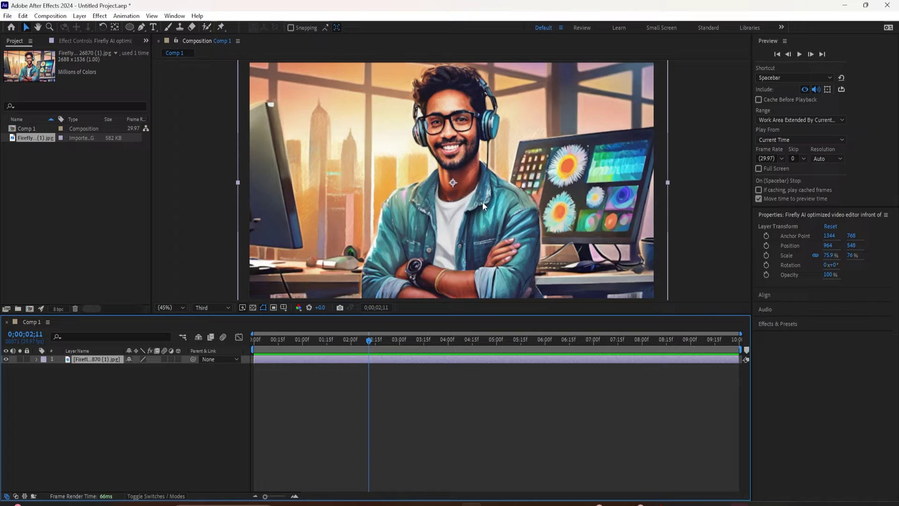
scroll(470, 200, down, 1)
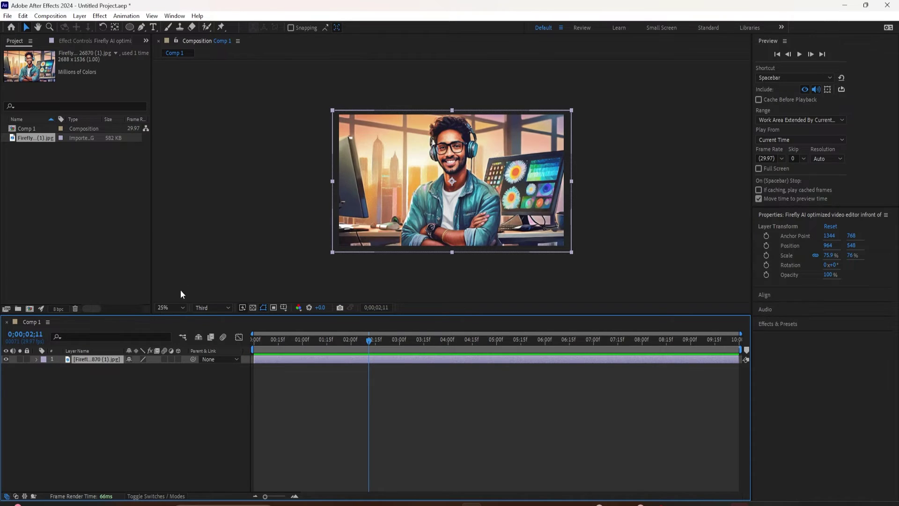
click(173, 308)
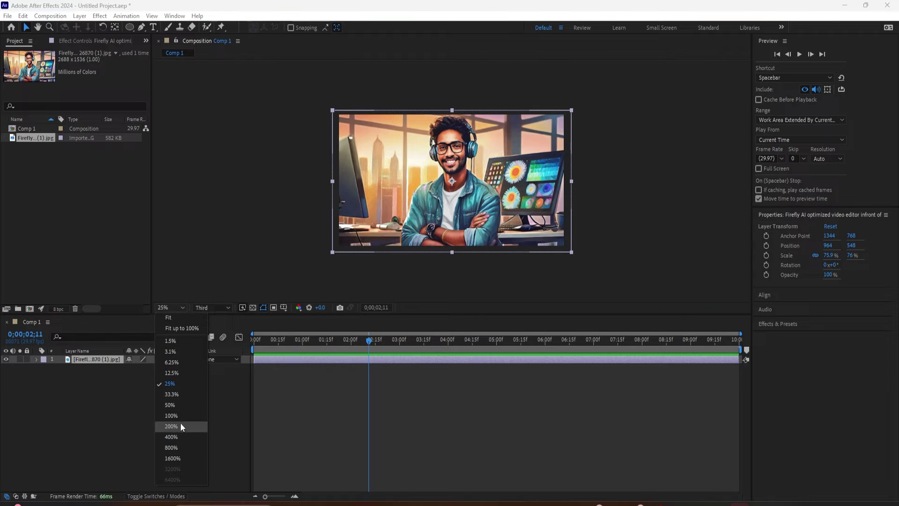
click(267, 251)
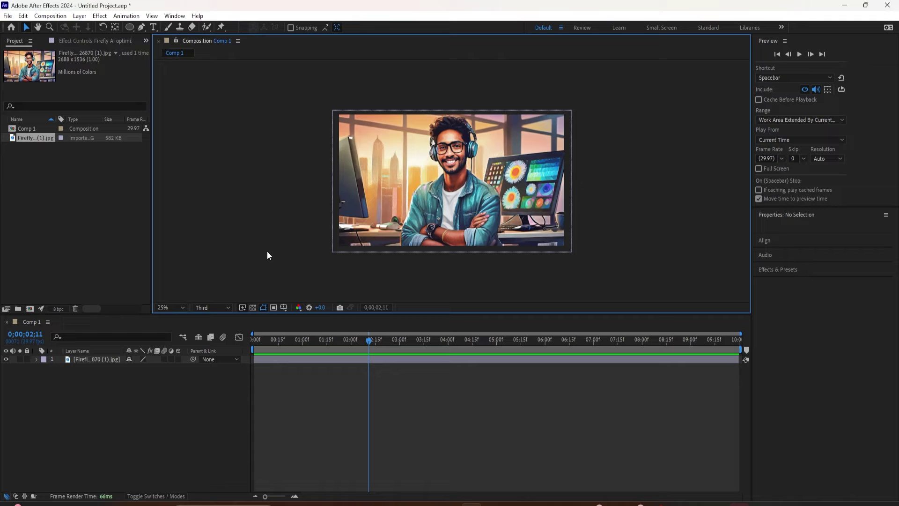
Zoom the viewer between 12.5% and 25% with comma and period, then fit at 45%
key(comma)
key(period)
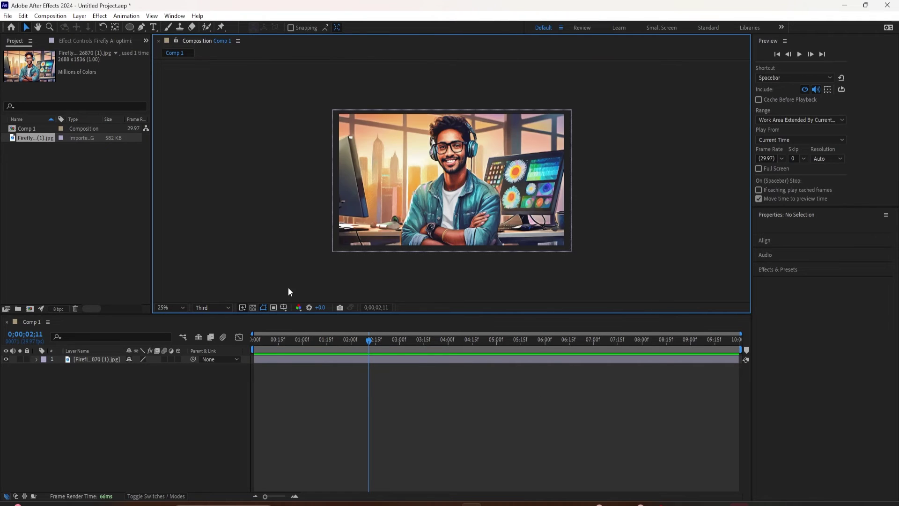
key(period)
key(comma)
key(comma)
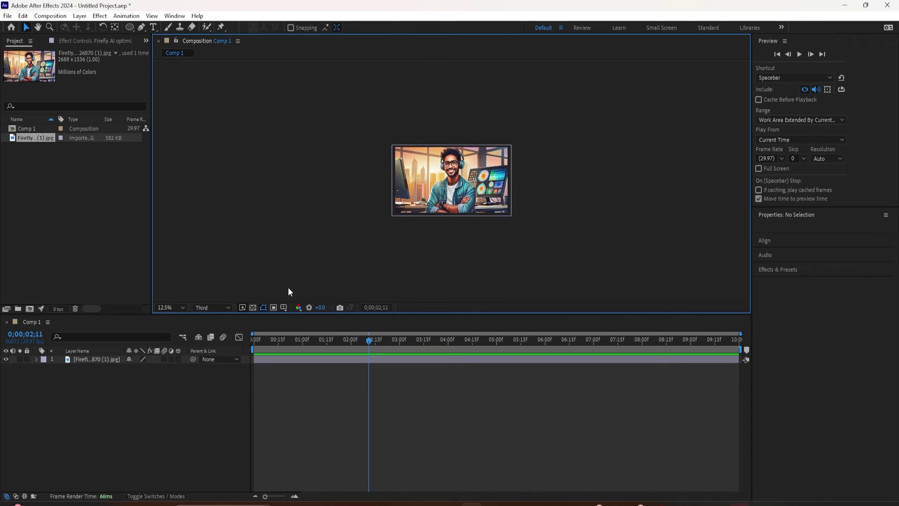
key(period)
key(comma)
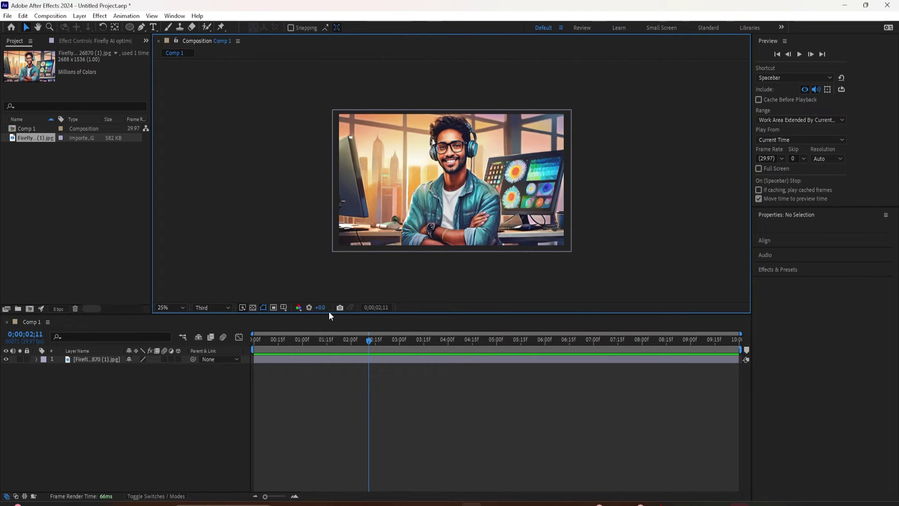
key(shift+slash)
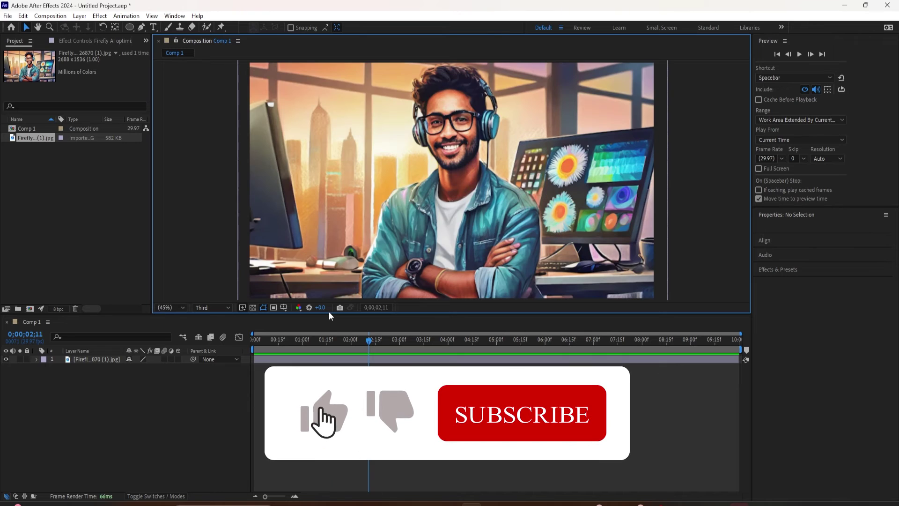